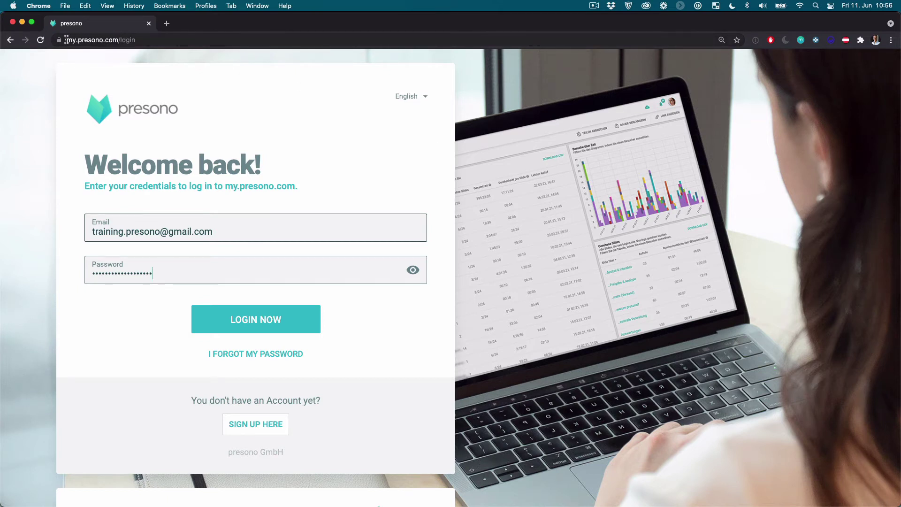
Step: Select the login page's web address, then click away to deselect it
{"action": "left_click_drag", "start_coordinate": [67, 40], "coordinate": [156, 40]}
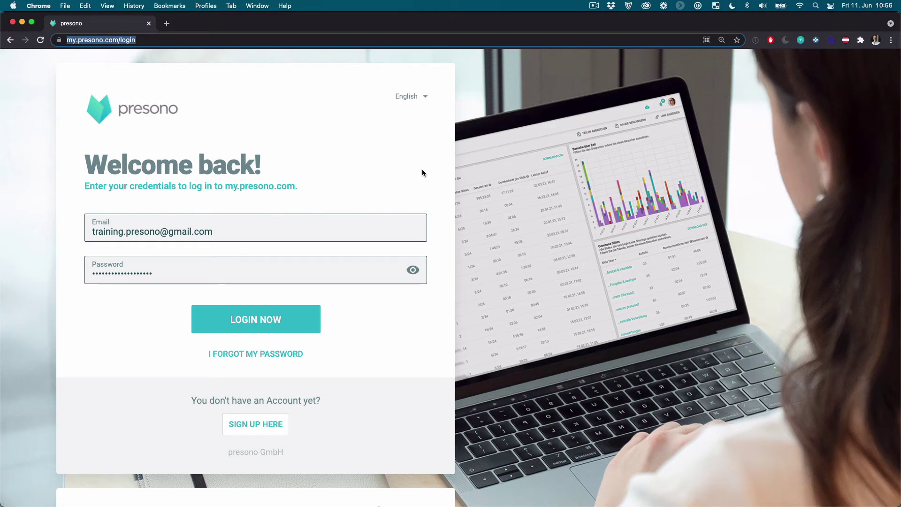
{"action": "left_click", "coordinate": [498, 103]}
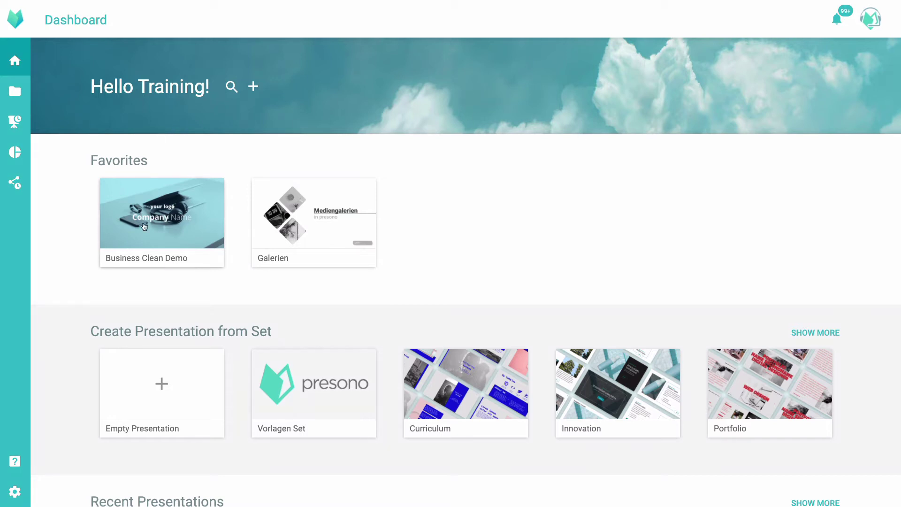
Step: Scroll the dashboard and expand the sidebar to label Home, Content, Session, Analytics and Shared Contents
{"action": "scroll", "coordinate": [170, 220], "scroll_direction": "down", "scroll_amount": 3}
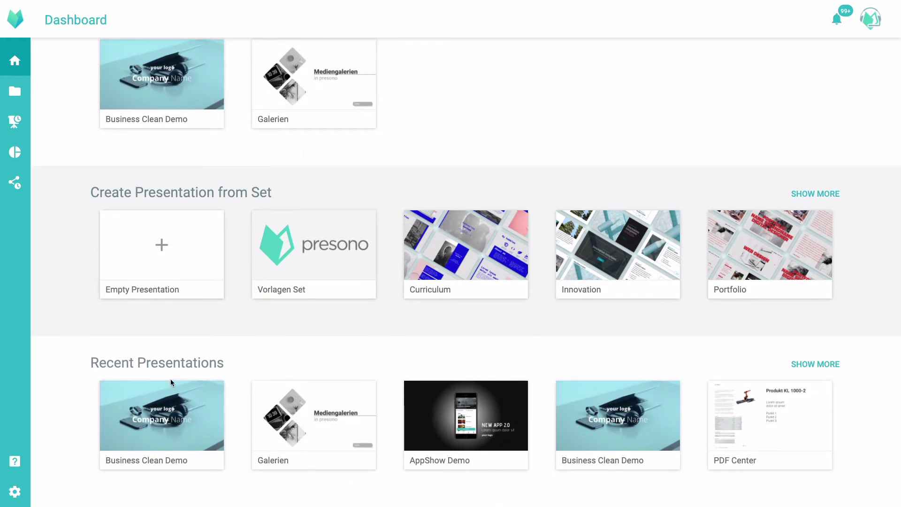
{"action": "scroll", "coordinate": [181, 332], "scroll_direction": "up", "scroll_amount": 3}
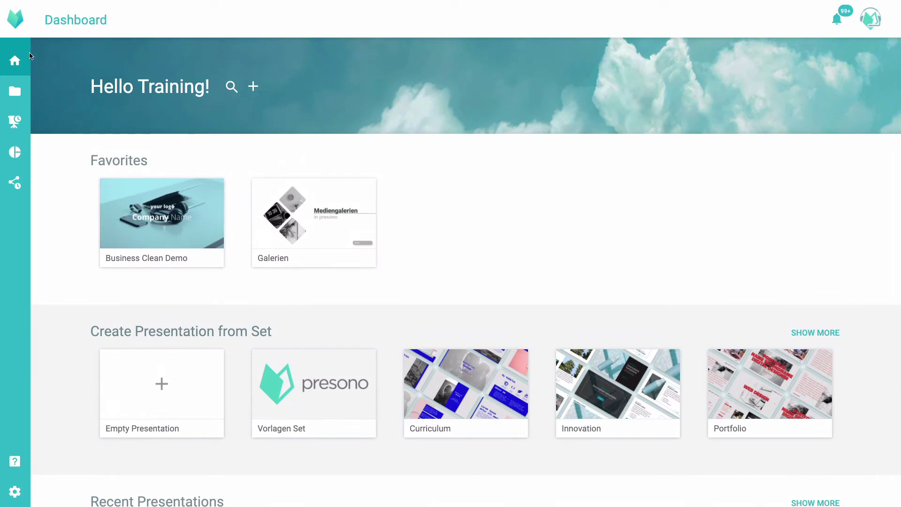
{"action": "left_click", "coordinate": [22, 23]}
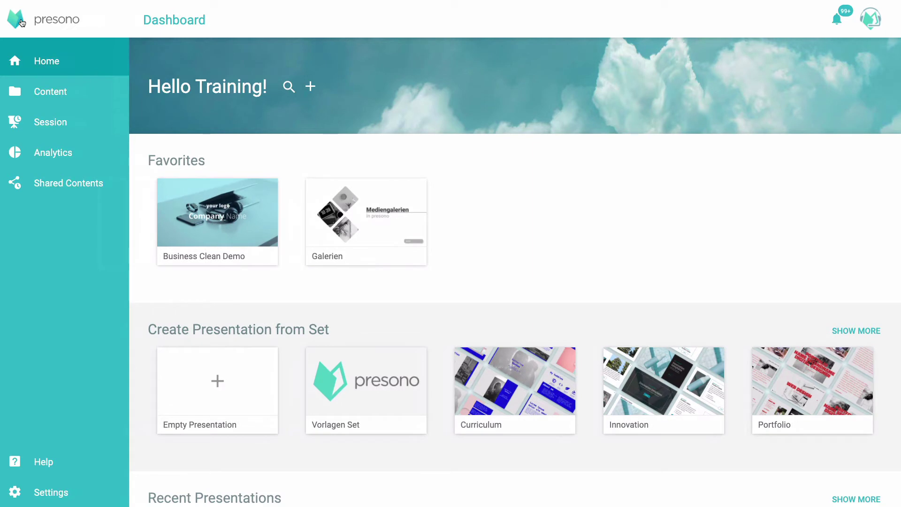
{"action": "left_click", "coordinate": [22, 23]}
{"action": "left_click", "coordinate": [22, 23]}
Step: Open the Content library, scroll through its items, and briefly enter then leave the search box
{"action": "left_click", "coordinate": [58, 77]}
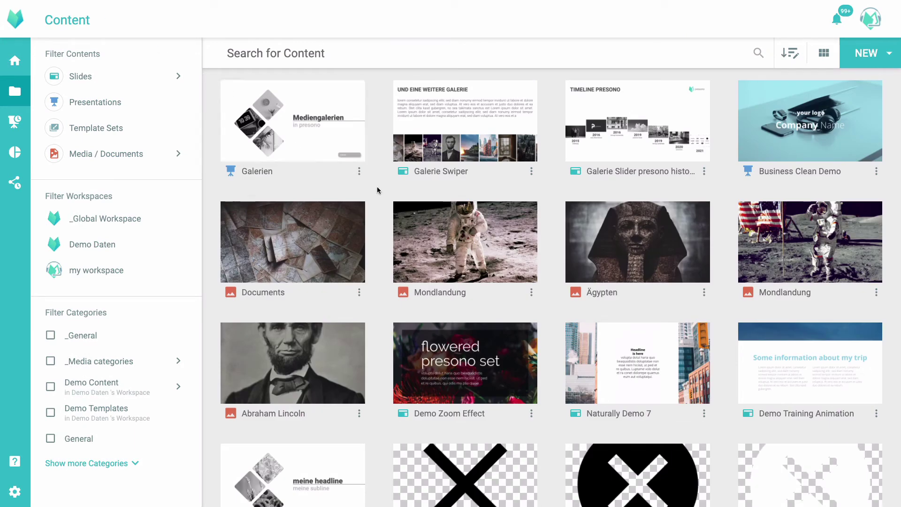
{"action": "scroll", "coordinate": [376, 188], "scroll_direction": "down", "scroll_amount": 3}
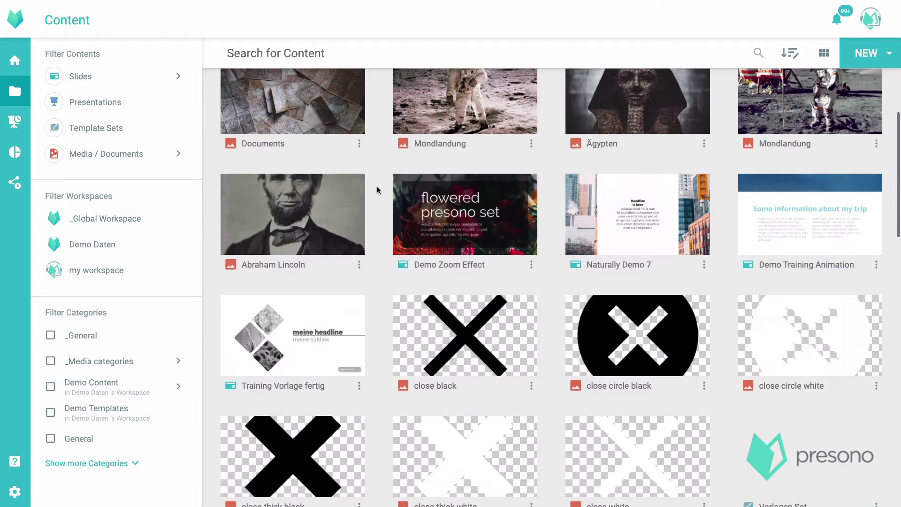
{"action": "scroll", "coordinate": [377, 190], "scroll_direction": "up", "scroll_amount": 3}
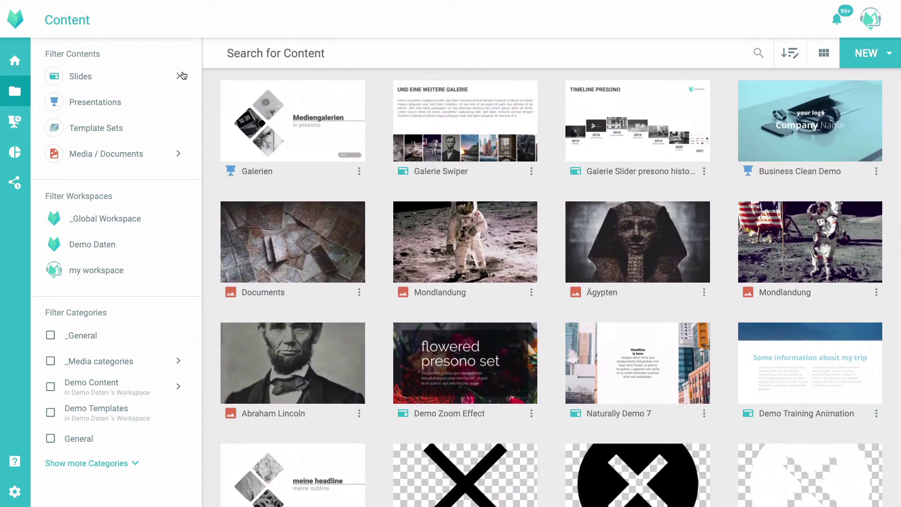
{"action": "left_click", "coordinate": [242, 57]}
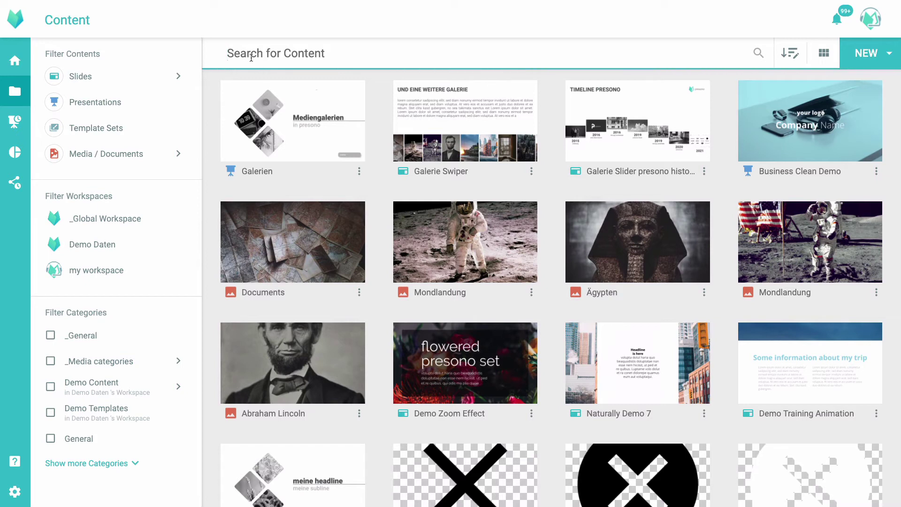
{"action": "left_click", "coordinate": [211, 78]}
Step: Filter the library to Presentations, search 'Business', and open Business Clean Demo
{"action": "left_click", "coordinate": [60, 103]}
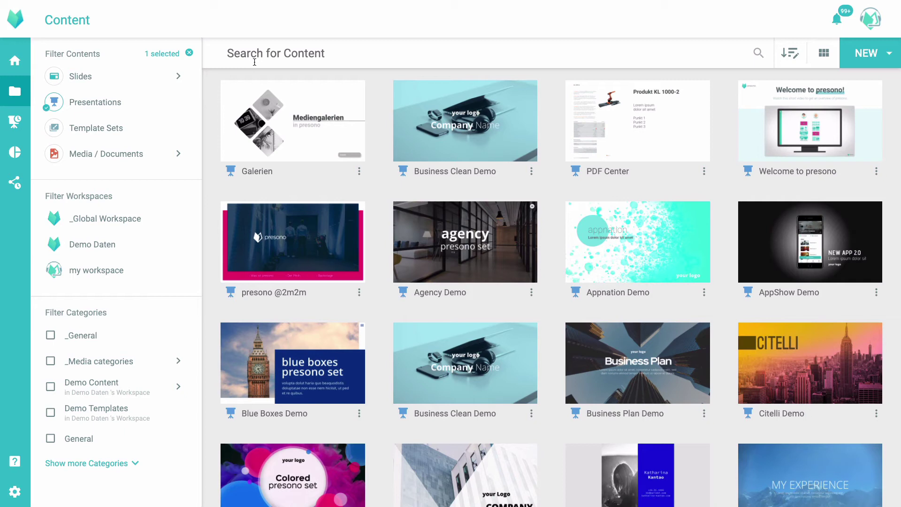
{"action": "left_click", "coordinate": [255, 59]}
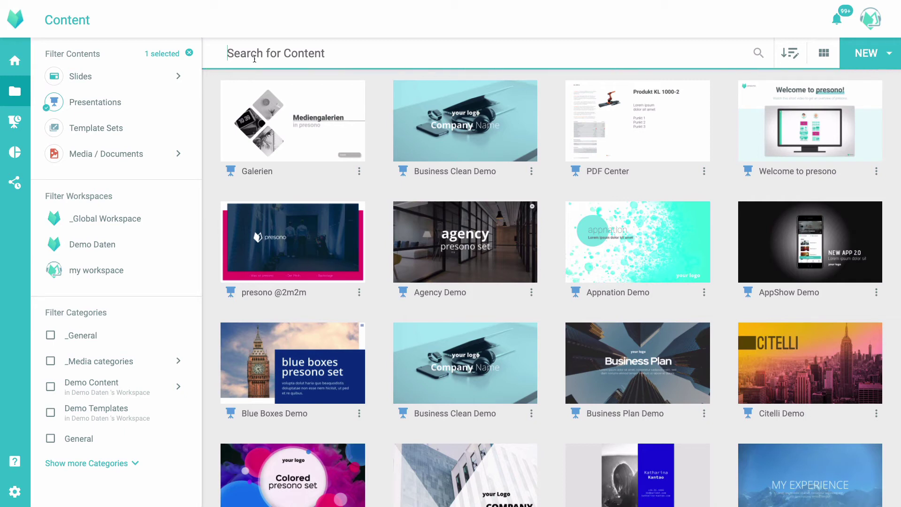
{"action": "type", "text": "Business"}
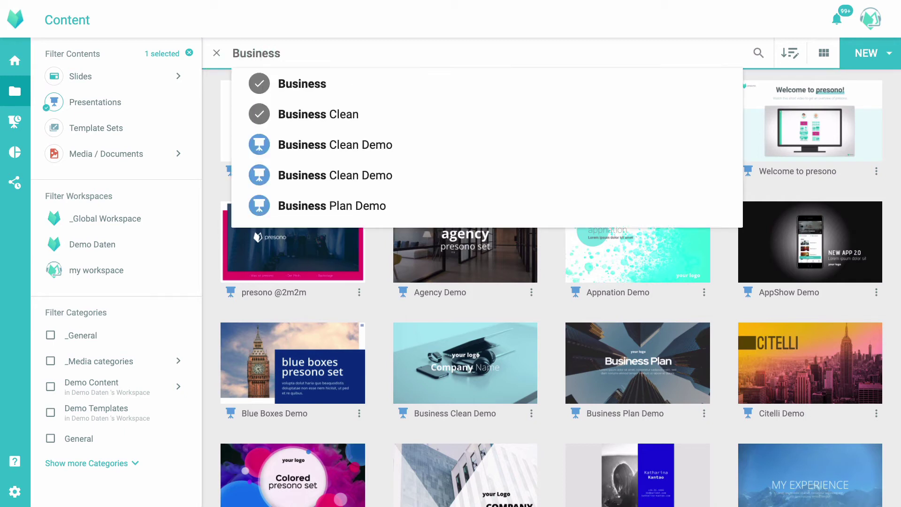
{"action": "key", "text": "Return"}
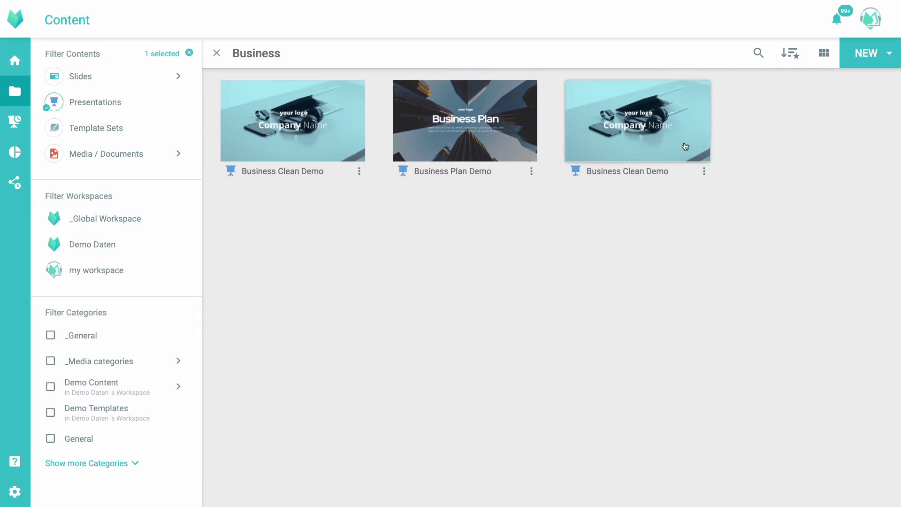
{"action": "left_click", "coordinate": [684, 146]}
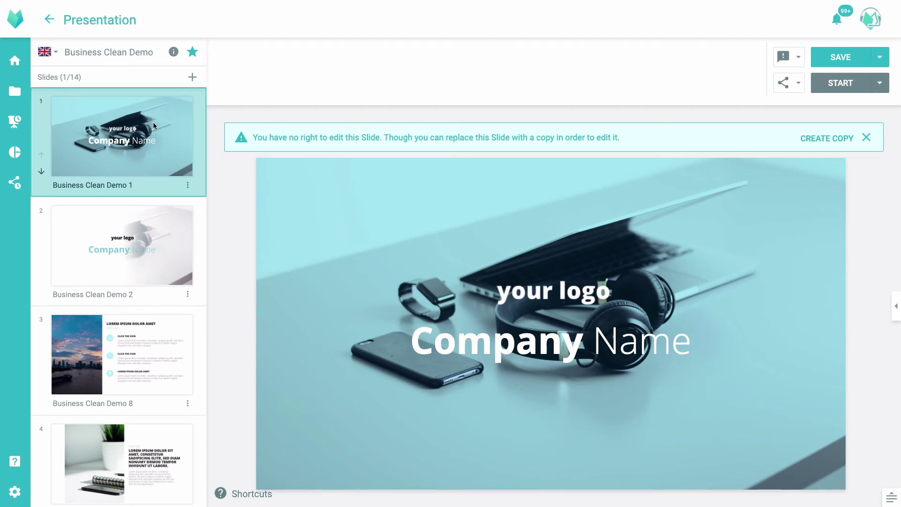
Step: Review the slides and language options, star Business Clean Demo as a favourite, and start it full screen
{"action": "scroll", "coordinate": [154, 126], "scroll_direction": "down", "scroll_amount": 2}
{"action": "scroll", "coordinate": [154, 126], "scroll_direction": "down", "scroll_amount": 2}
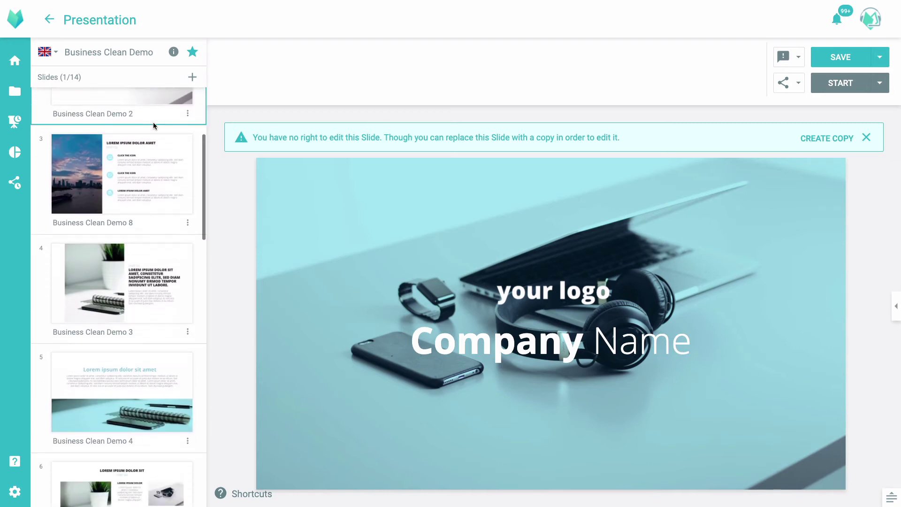
{"action": "scroll", "coordinate": [154, 125], "scroll_direction": "down", "scroll_amount": 1}
{"action": "scroll", "coordinate": [154, 126], "scroll_direction": "down", "scroll_amount": 2}
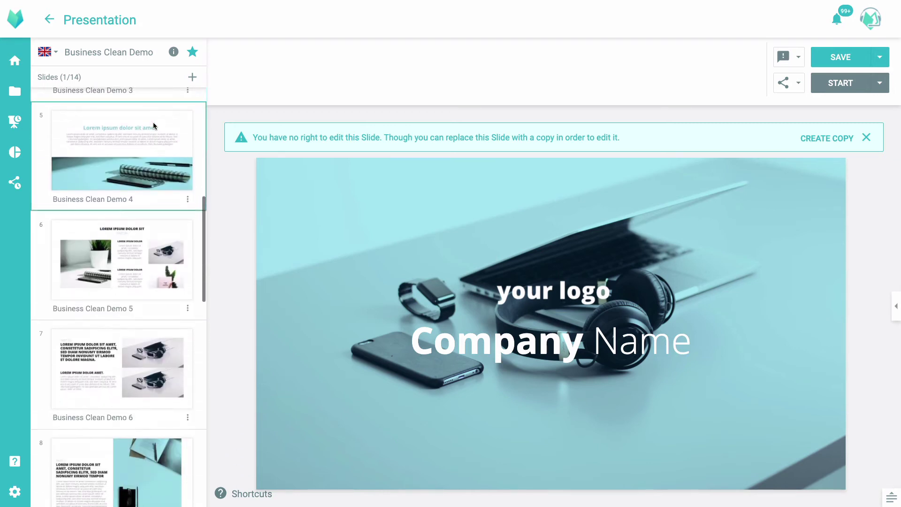
{"action": "scroll", "coordinate": [154, 126], "scroll_direction": "up", "scroll_amount": 7}
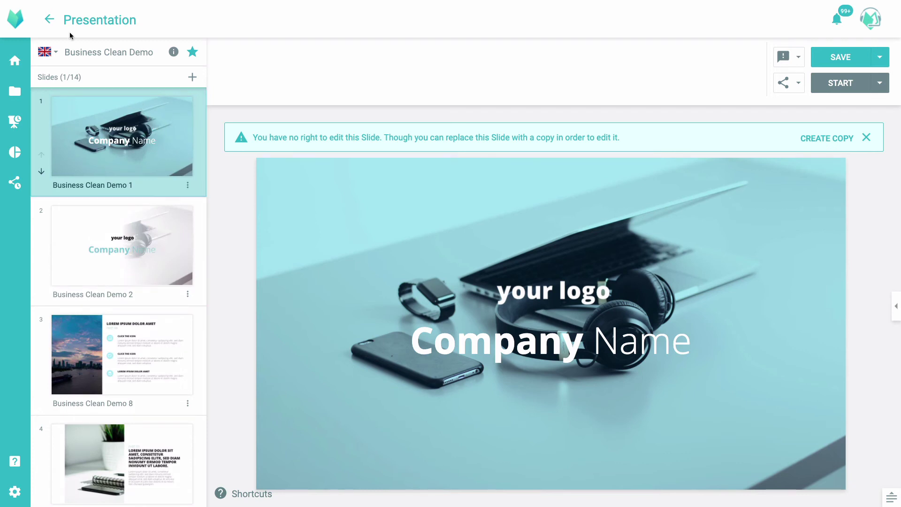
{"action": "left_click", "coordinate": [49, 55]}
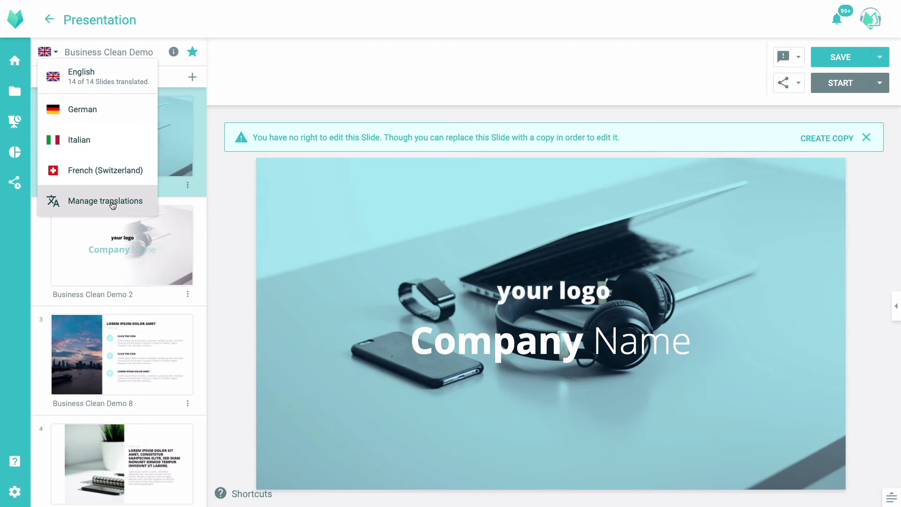
{"action": "left_click", "coordinate": [291, 95]}
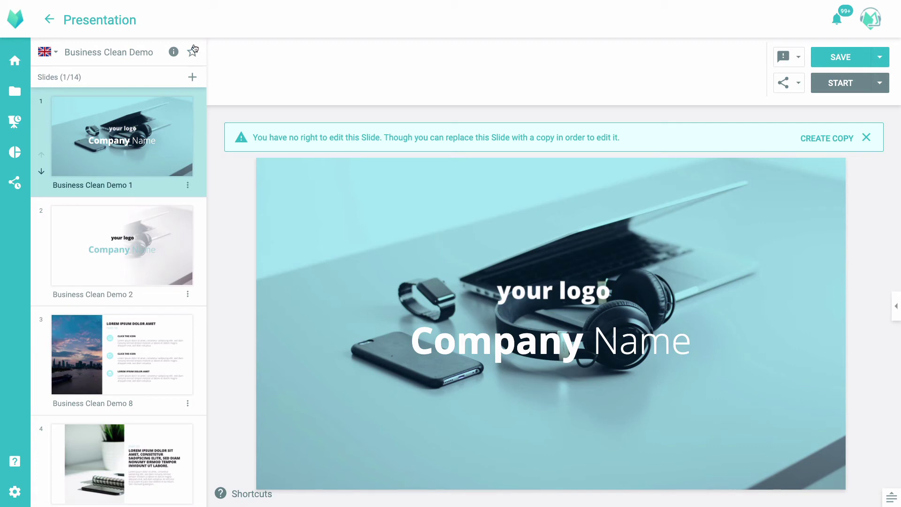
{"action": "left_click", "coordinate": [193, 53]}
{"action": "left_click", "coordinate": [842, 89]}
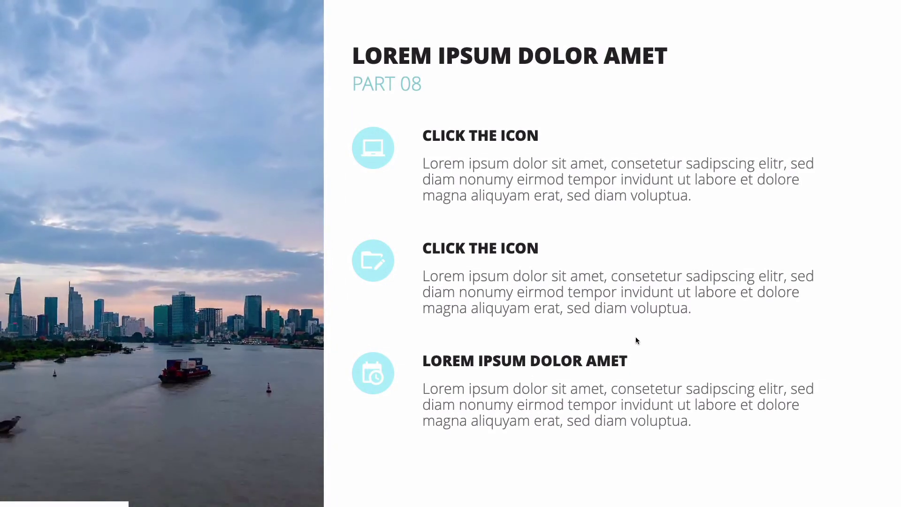
Step: Open the laptop item's detail panel on the PART 08 slide, then close it
{"action": "left_click", "coordinate": [380, 136]}
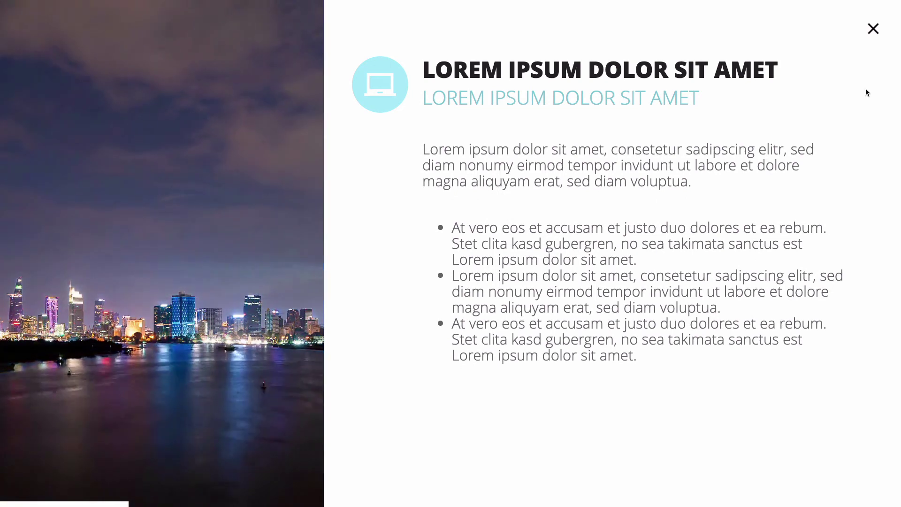
{"action": "left_click", "coordinate": [873, 29]}
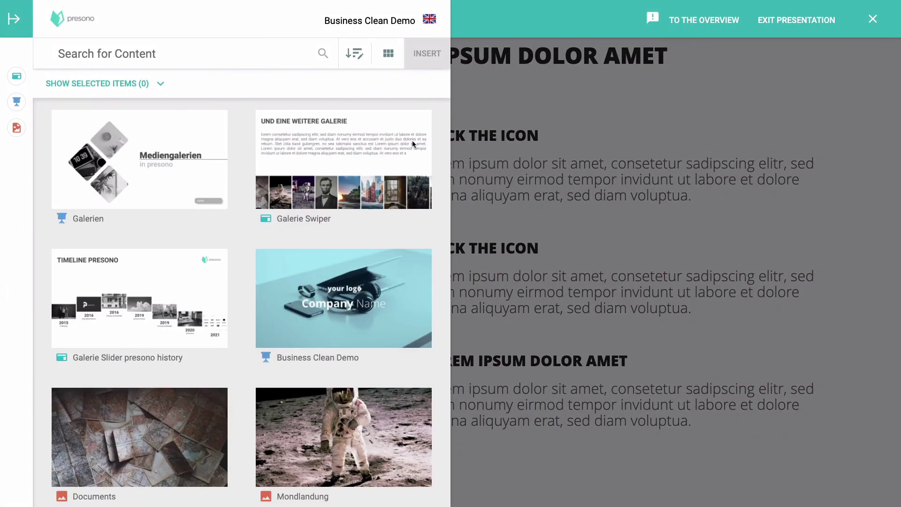
Step: Pick Demo Zoom Effect from the content library to insert into the presentation
{"action": "scroll", "coordinate": [316, 189], "scroll_direction": "down", "scroll_amount": 9}
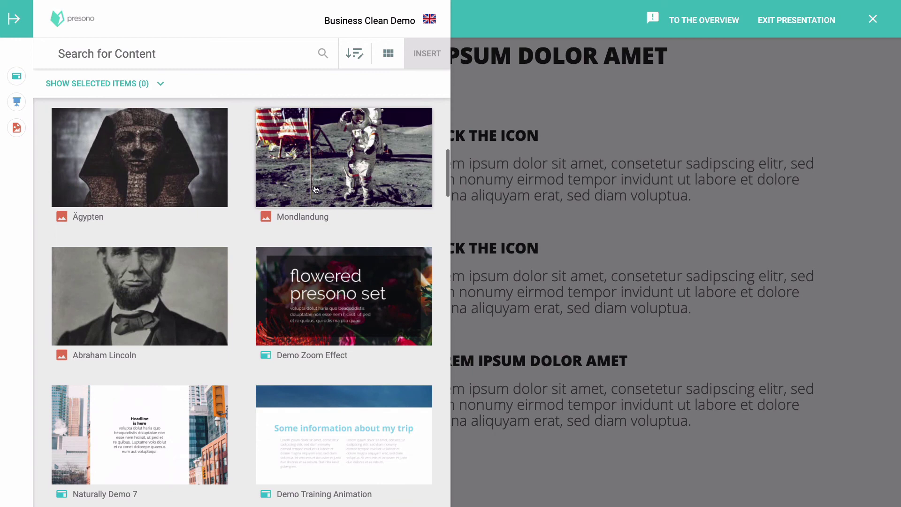
{"action": "left_click", "coordinate": [352, 297]}
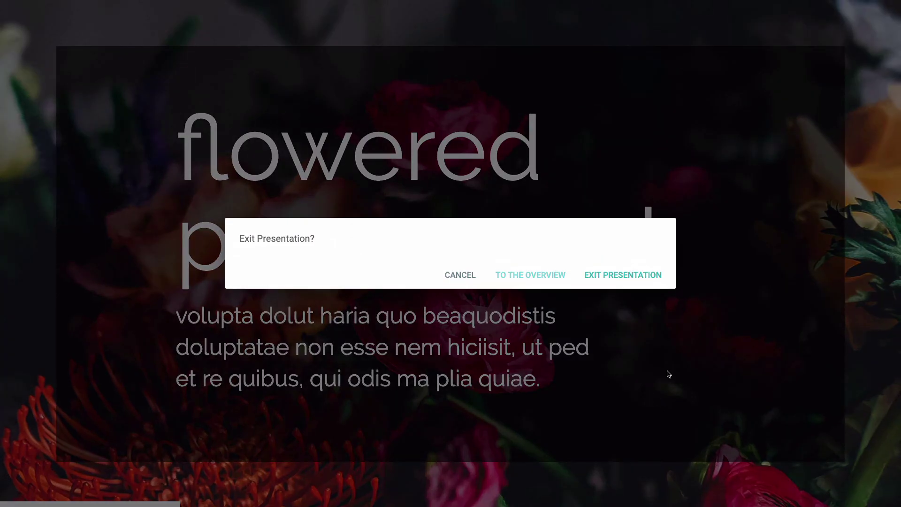
Step: Exit the presentation and review the five slides of the Business Clean Demo session
{"action": "left_click", "coordinate": [649, 276]}
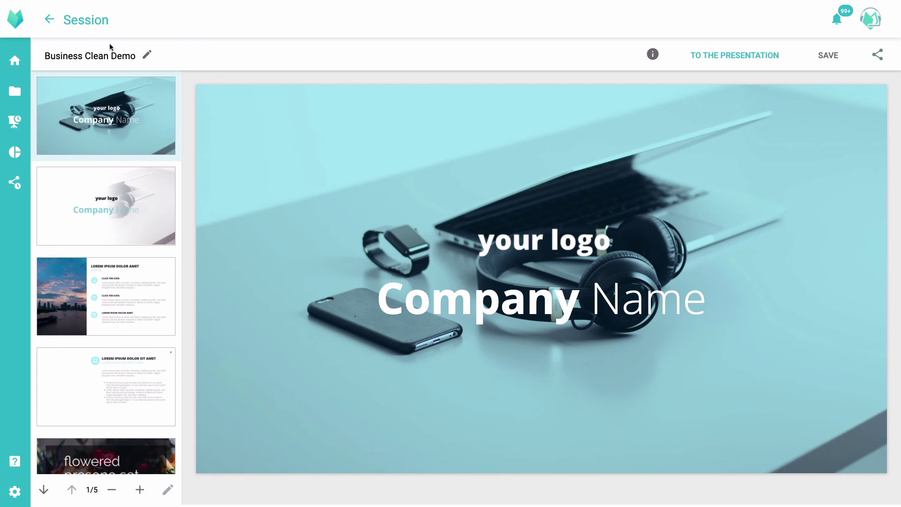
{"action": "scroll", "coordinate": [117, 136], "scroll_direction": "down", "scroll_amount": 4}
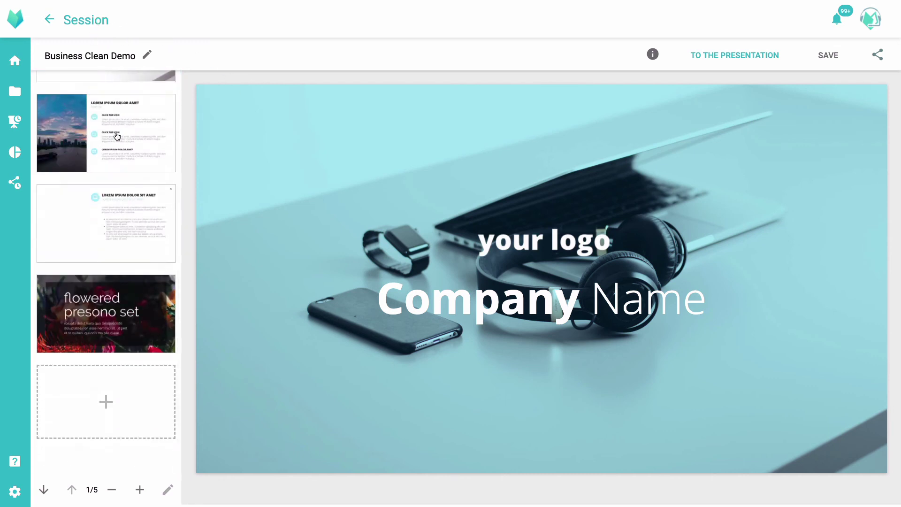
{"action": "scroll", "coordinate": [117, 136], "scroll_direction": "up", "scroll_amount": 2}
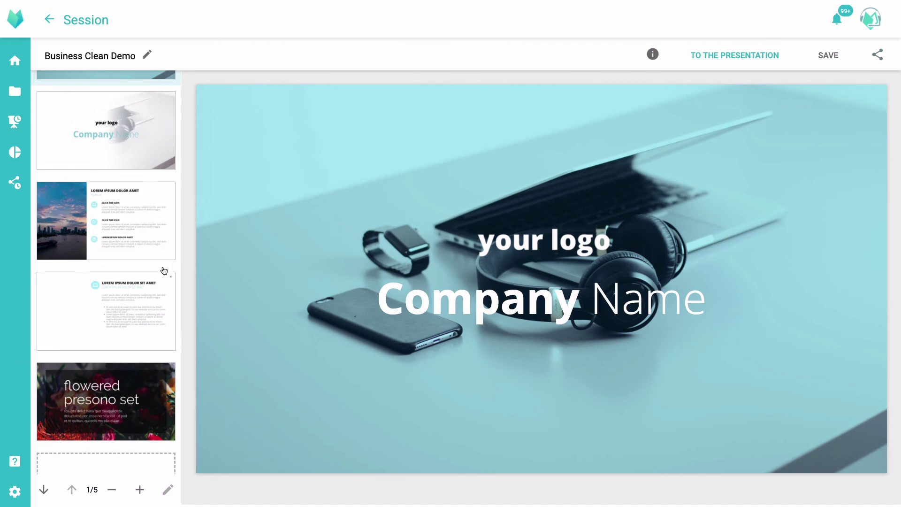
{"action": "scroll", "coordinate": [157, 251], "scroll_direction": "up", "scroll_amount": 2}
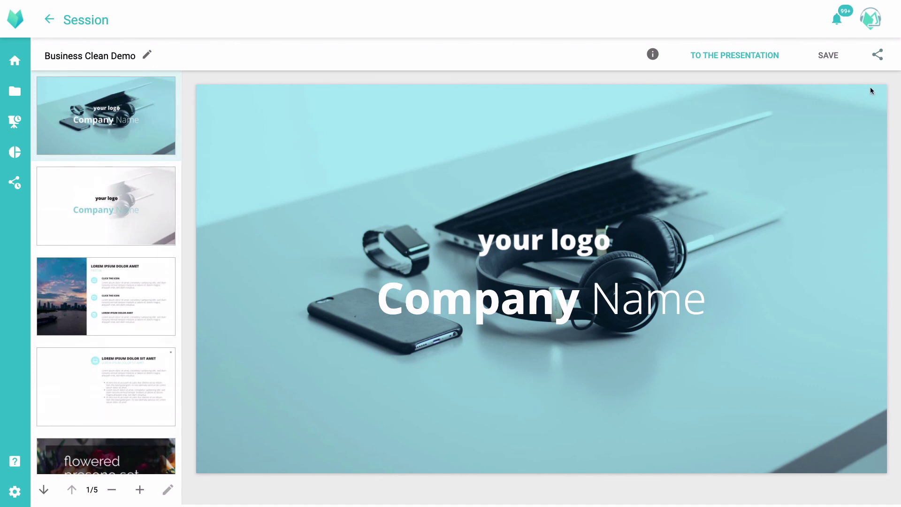
Step: Create a Share Session link for Business Clean Demo, then close the Share Link dialog
{"action": "left_click", "coordinate": [878, 59]}
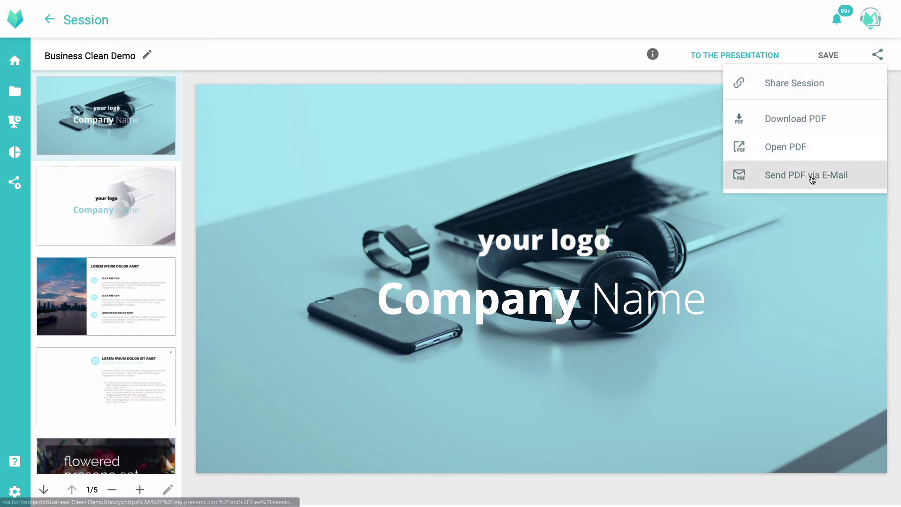
{"action": "left_click", "coordinate": [860, 83]}
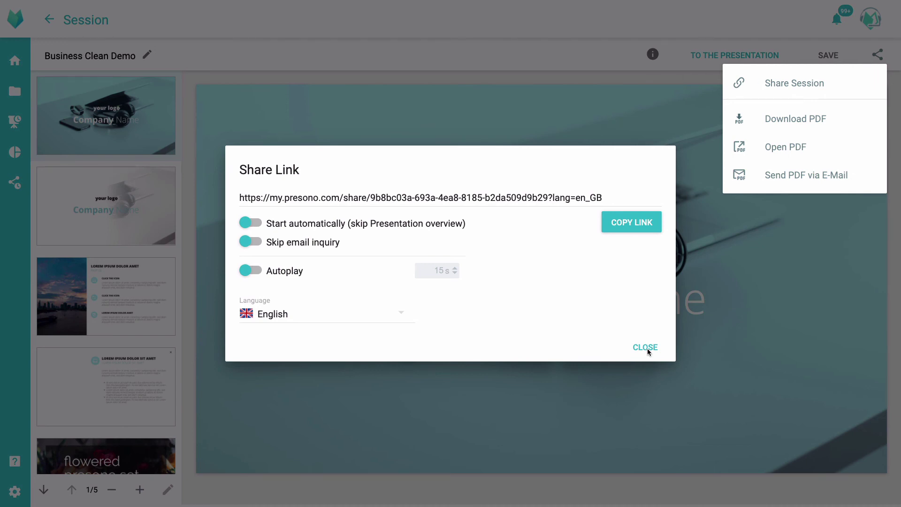
{"action": "left_click", "coordinate": [747, 374]}
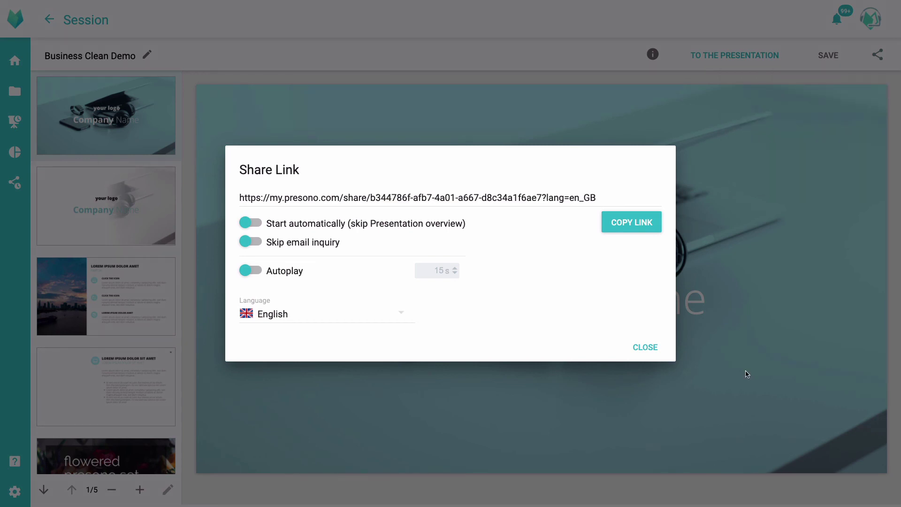
{"action": "left_click", "coordinate": [643, 347]}
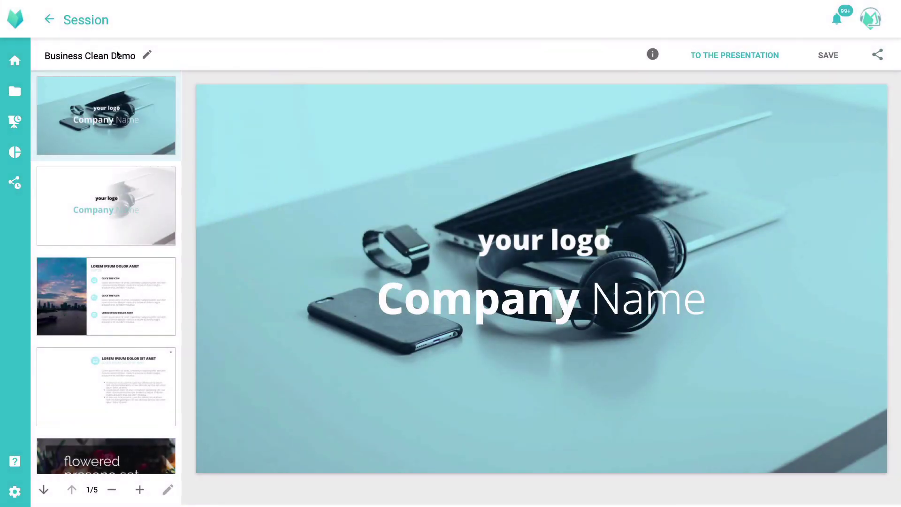
Step: View the Sessions overview, then switch to the Shared Contents list
{"action": "left_click", "coordinate": [16, 121]}
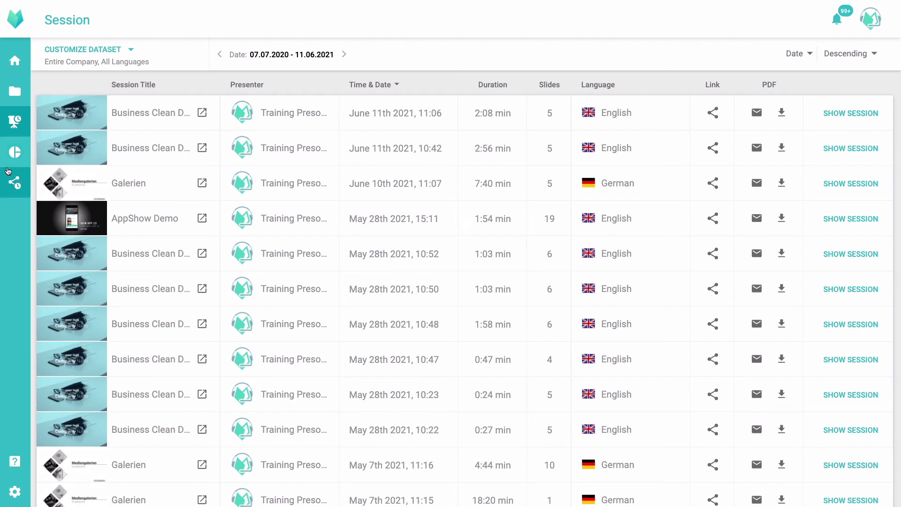
{"action": "left_click", "coordinate": [15, 182]}
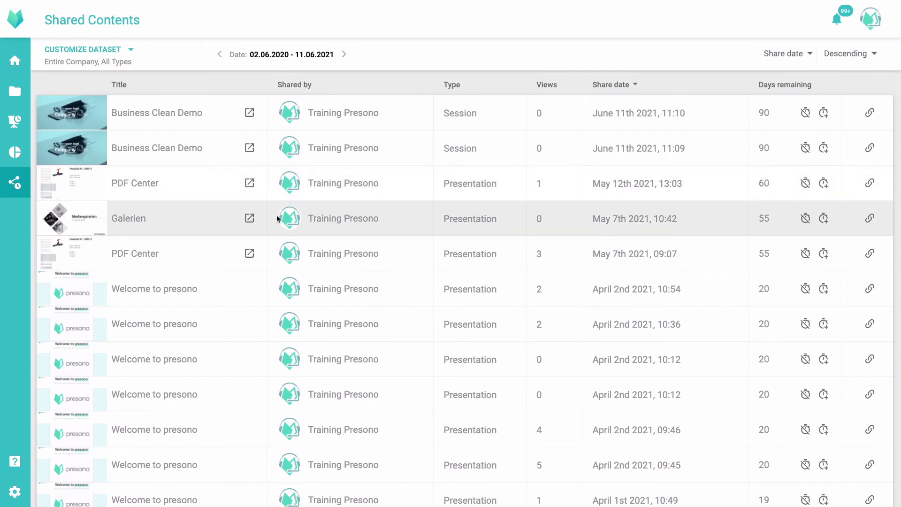
Step: Scroll through the Shared Contents list to check both Business Clean Demo session shares, each with 90 days remaining
{"action": "scroll", "coordinate": [414, 153], "scroll_direction": "down", "scroll_amount": 3}
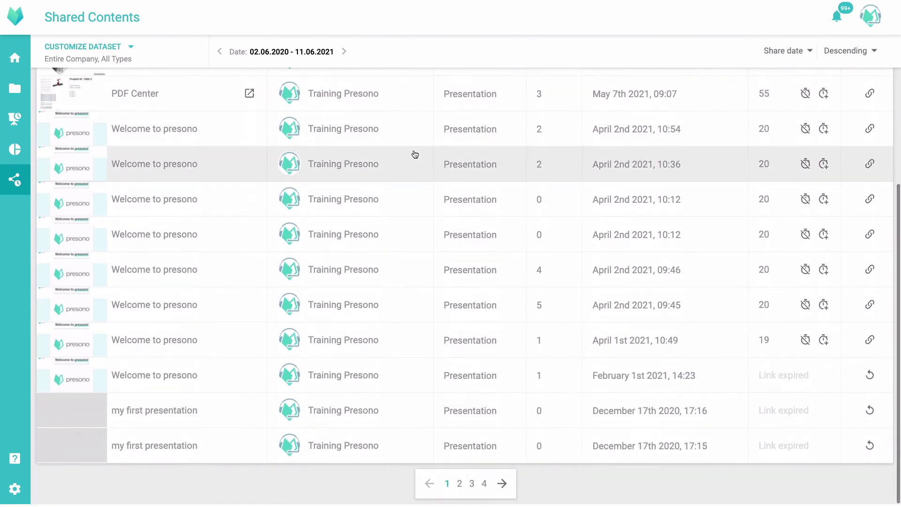
{"action": "scroll", "coordinate": [426, 238], "scroll_direction": "up", "scroll_amount": 3}
{"action": "scroll", "coordinate": [427, 241], "scroll_direction": "up", "scroll_amount": 1}
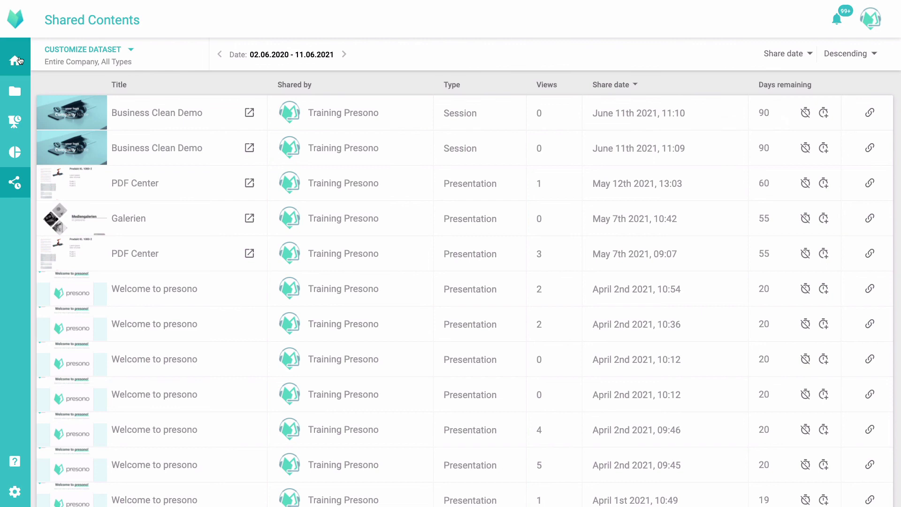
{"action": "left_click", "coordinate": [15, 60]}
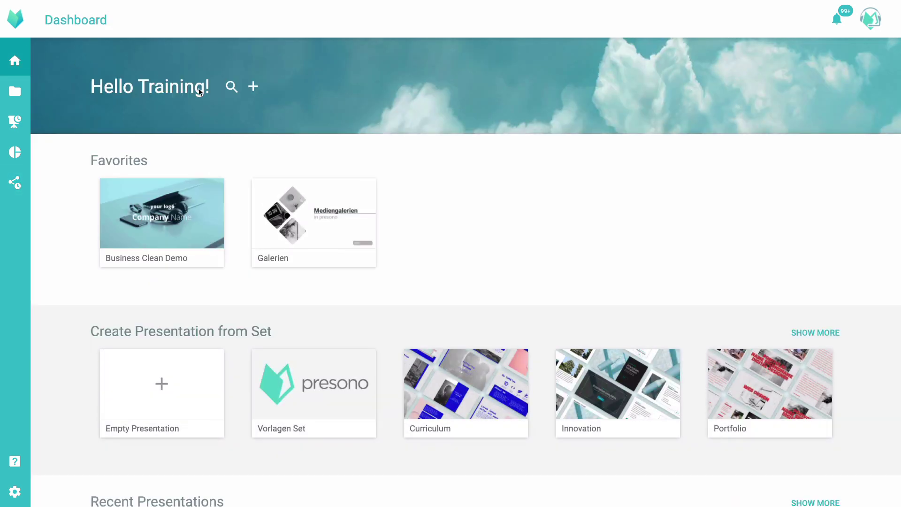